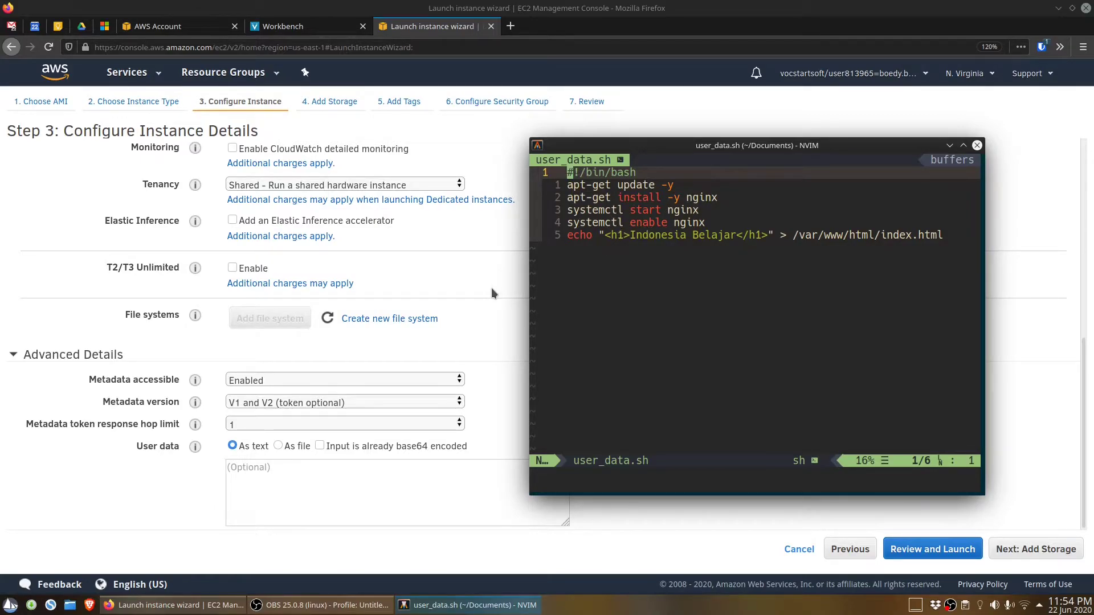
Step: Copy all six lines of user_data.sh from Neovim into the instance's User data field in Firefox
left_click(596, 173)
key("V")
key("j")
key("j")
key("j")
key("j")
key("j")
key("ctrl+c")
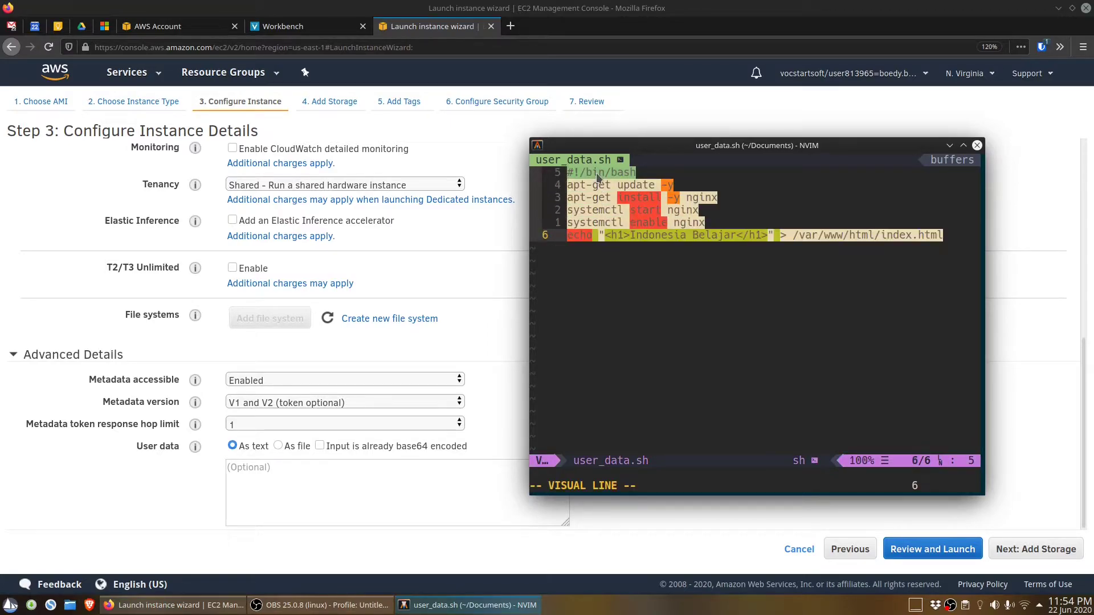
key("y")
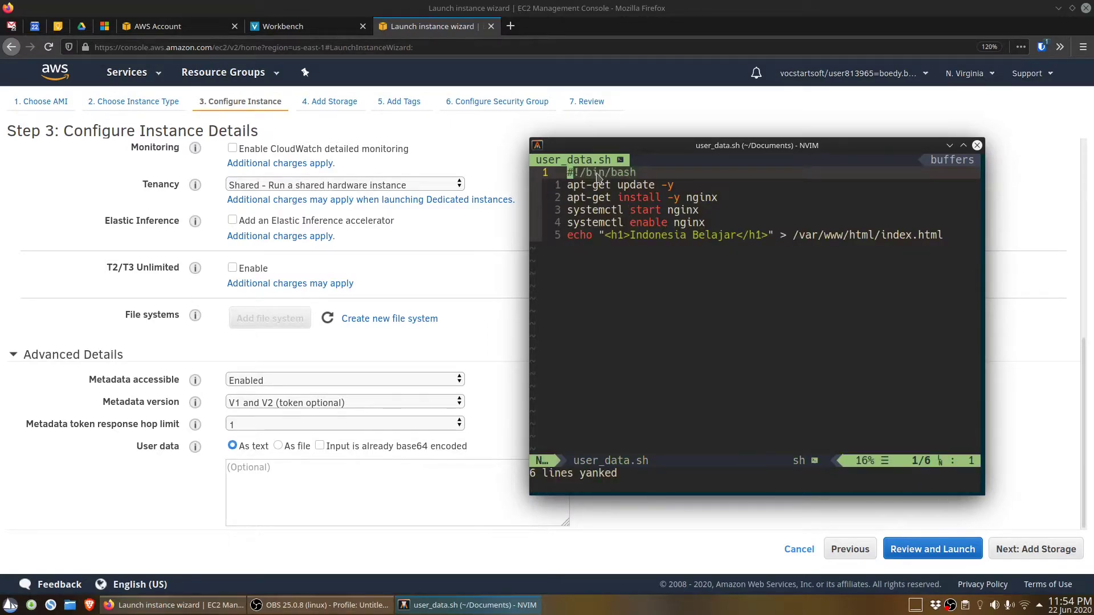
left_click(296, 485)
key("ctrl+v")
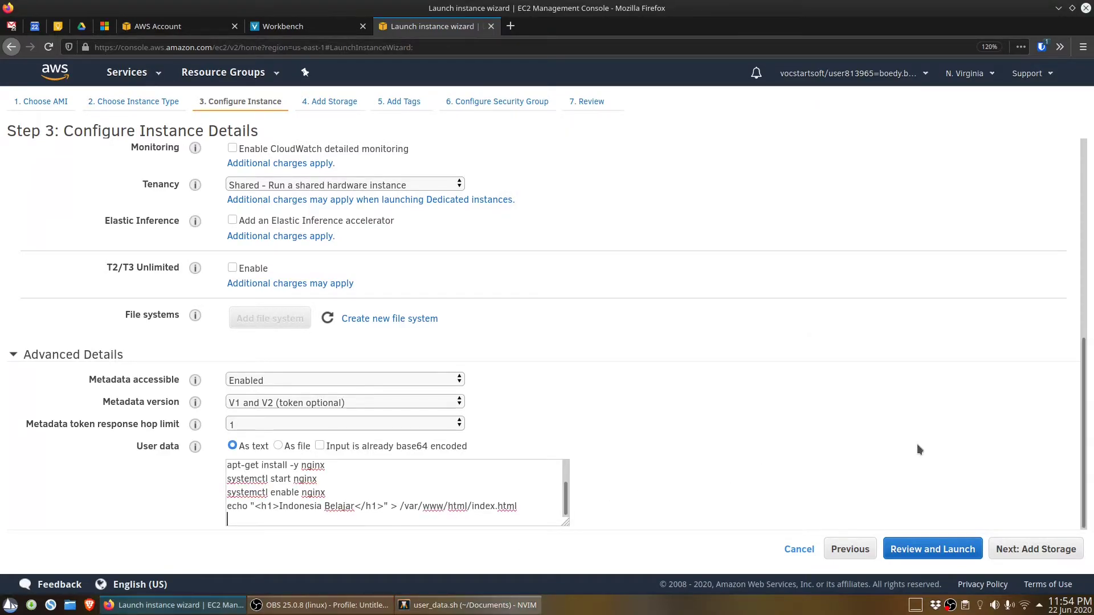
Step: Keep the default root volume storage and add an instance tag with key name and value web_server
left_click(1044, 555)
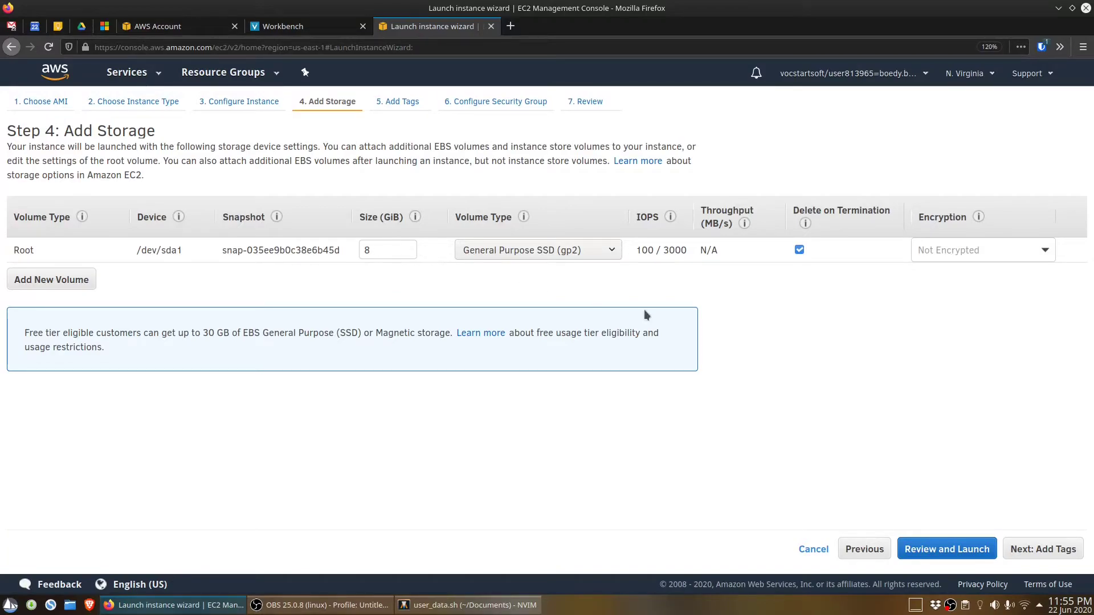
left_click(1059, 551)
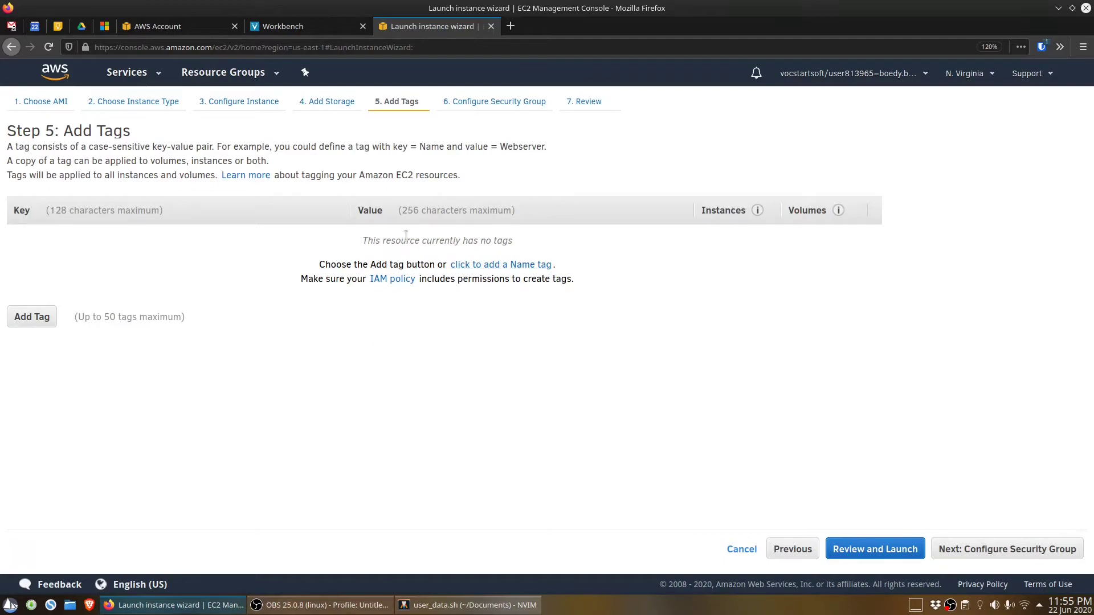
left_click(37, 318)
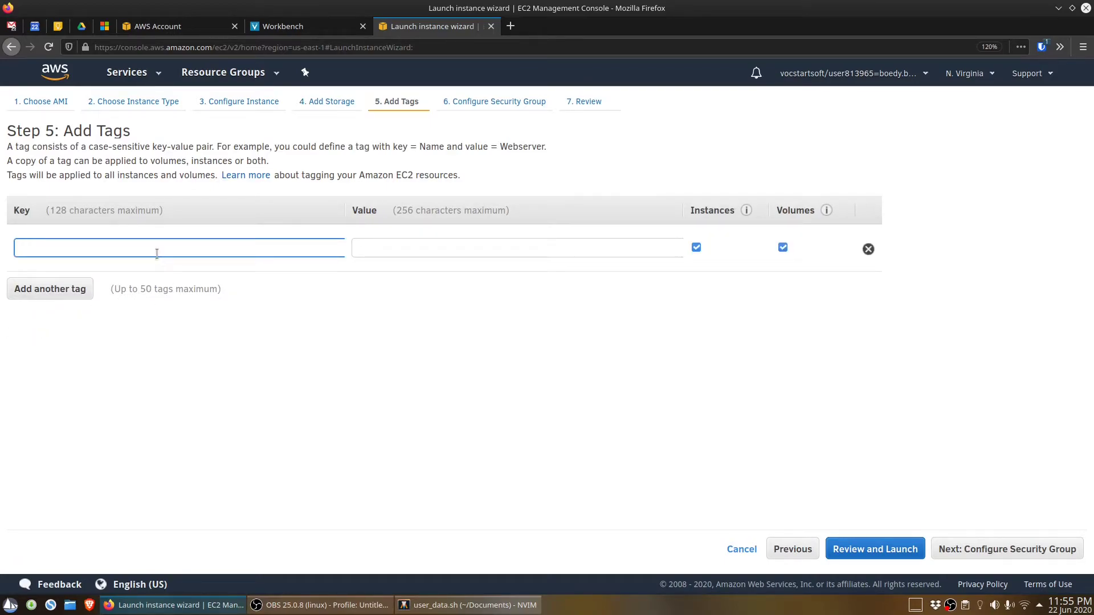
type("name")
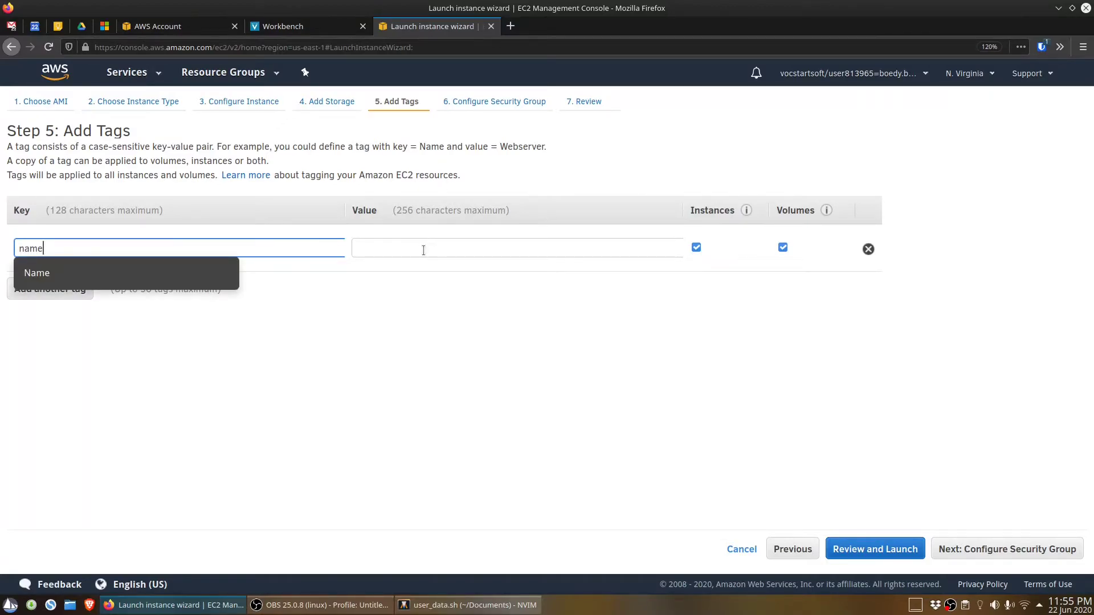
left_click(424, 251)
type("web")
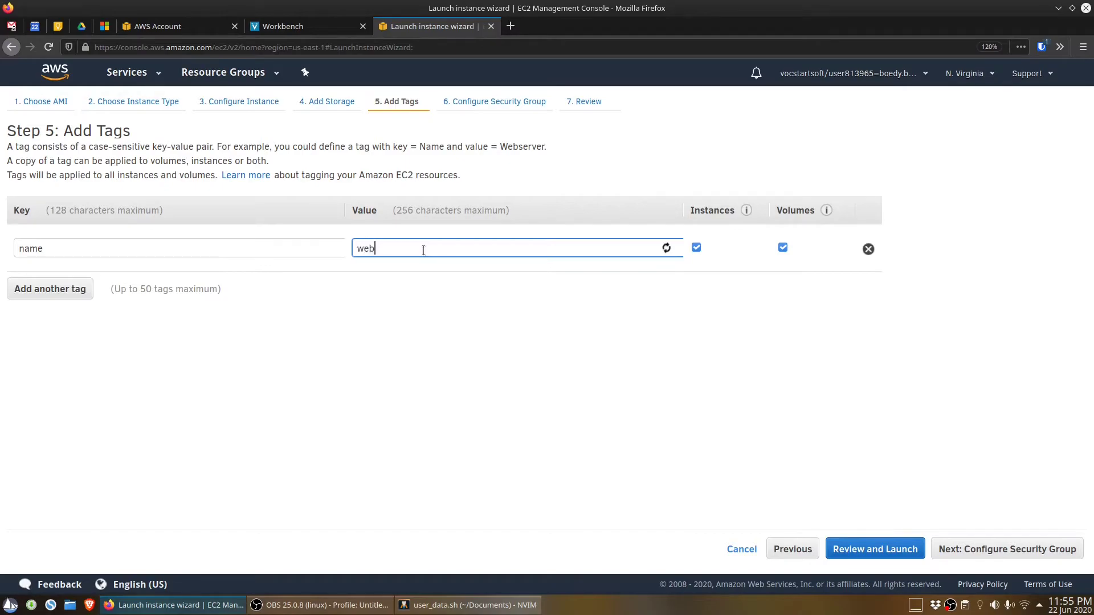
type("_server")
Step: Add two more instance tags: os with value linux, and distro with value ubuntu
left_click(64, 289)
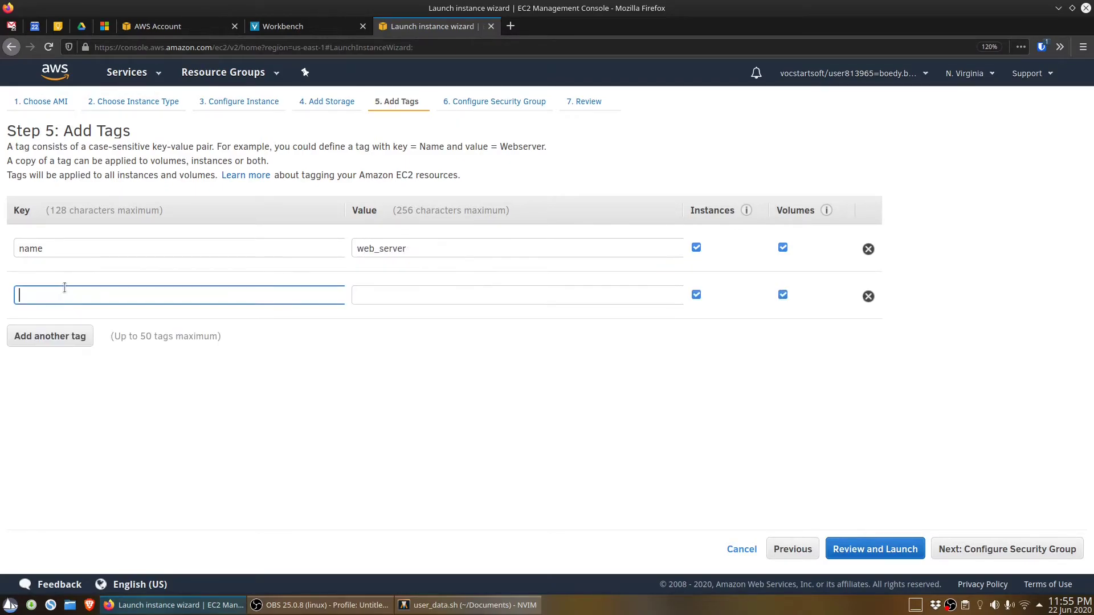
type("os")
left_click(442, 293)
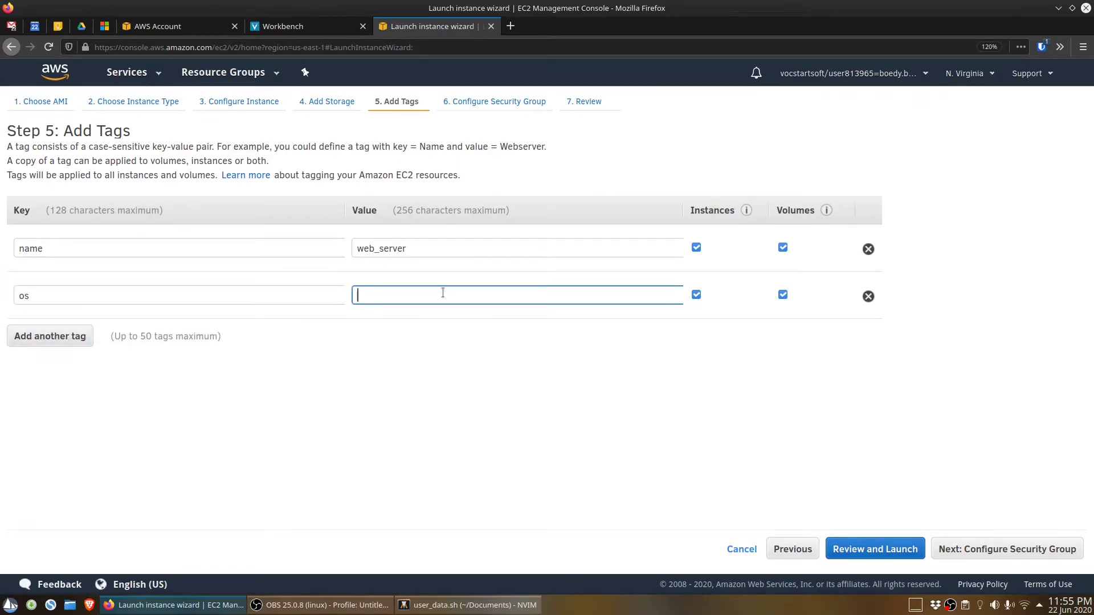
type("linux")
left_click(68, 342)
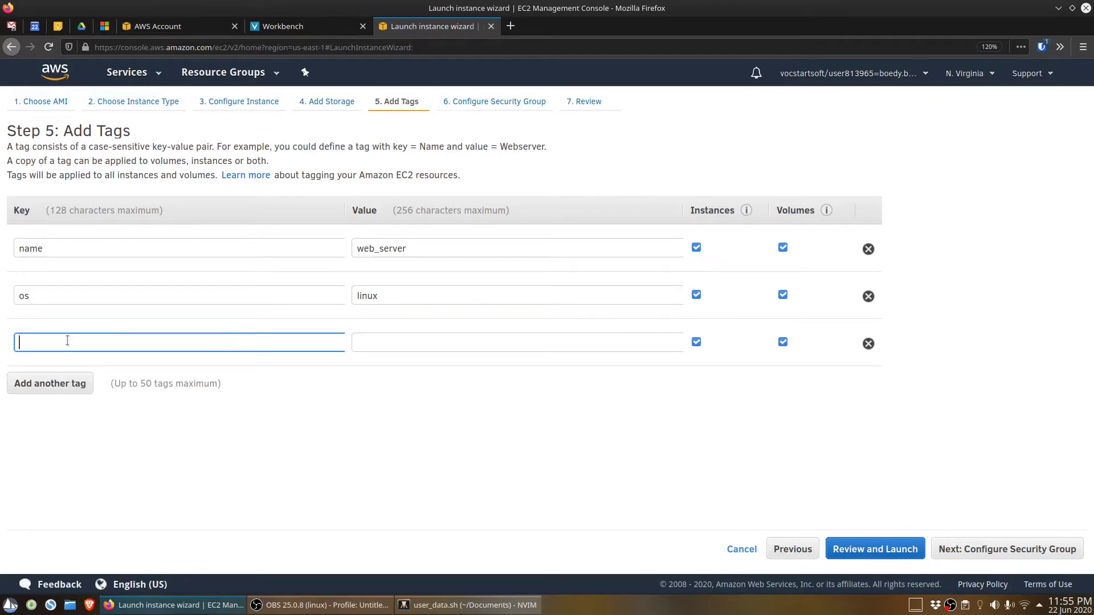
type("distro")
left_click(372, 341)
type("ubuntu")
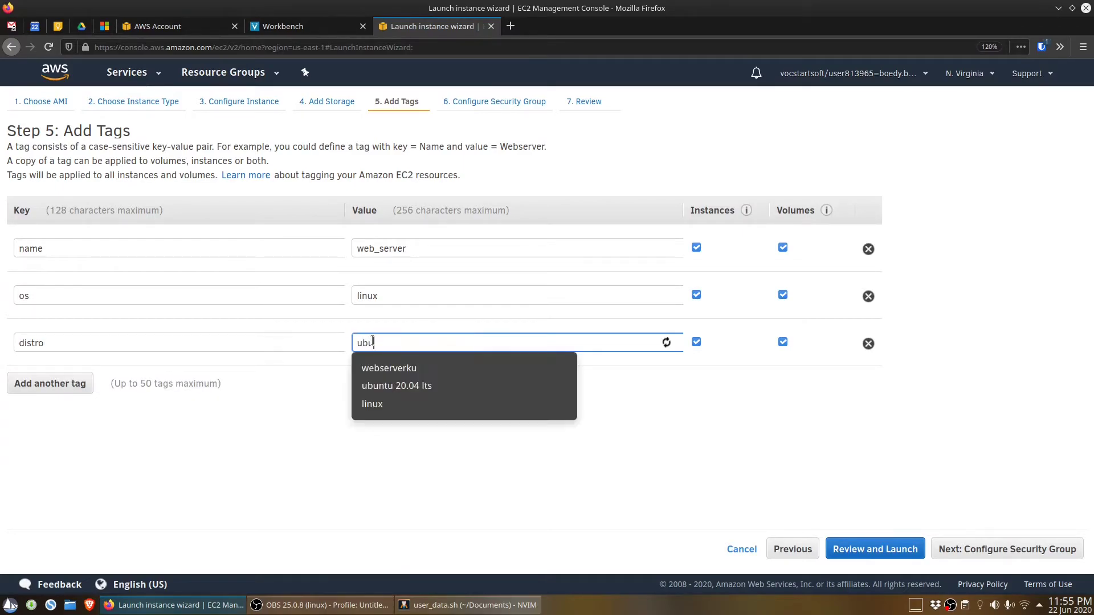
left_click(712, 450)
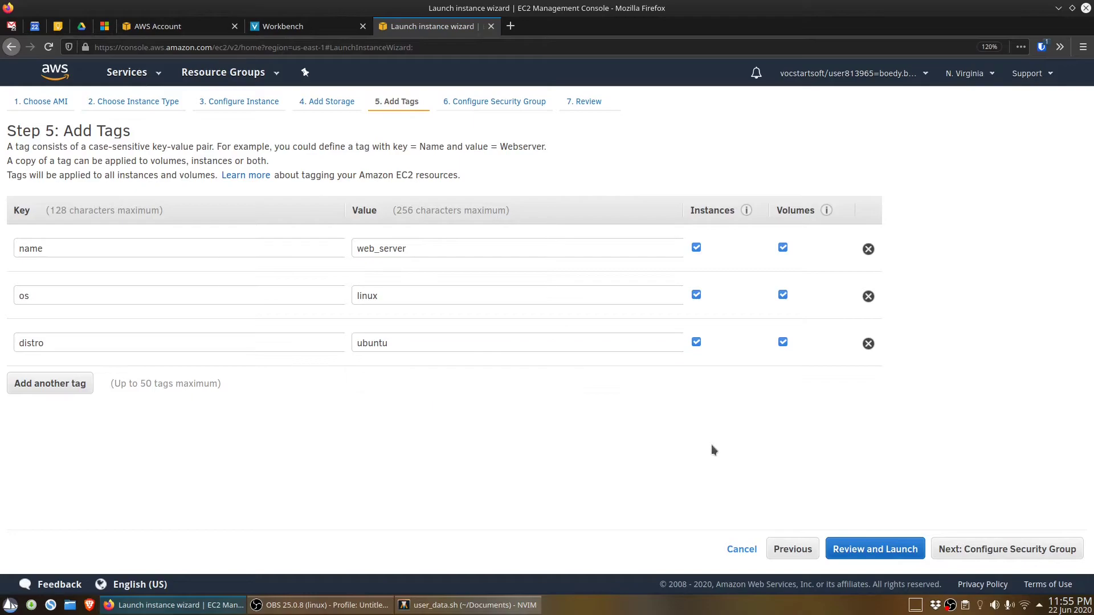
Step: Proceed to the security group configuration and add an HTTP rule alongside the SSH rule
left_click(1008, 554)
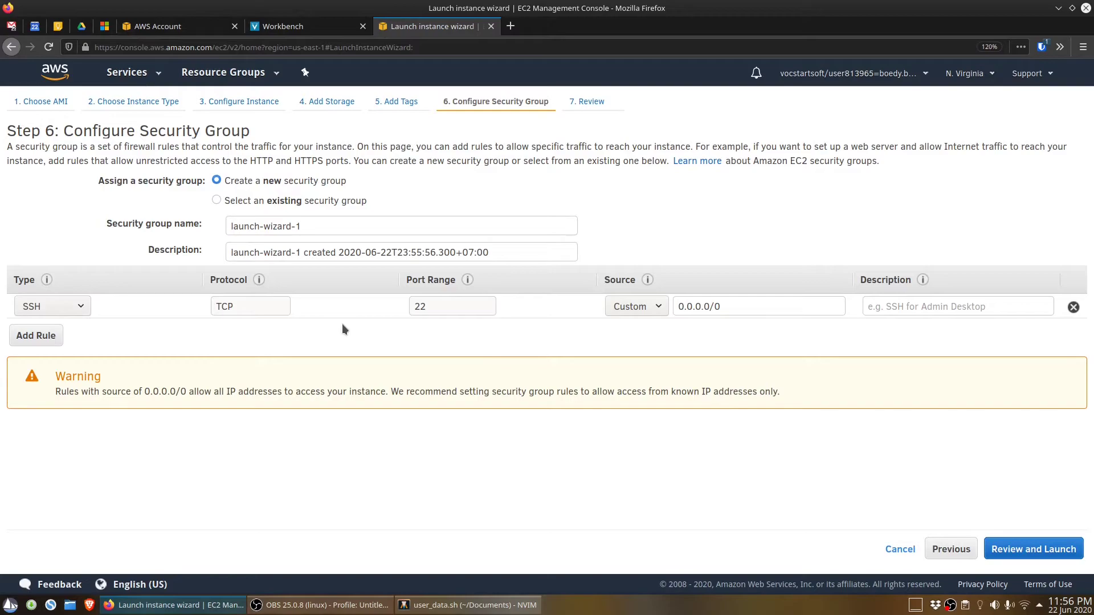
left_click(27, 336)
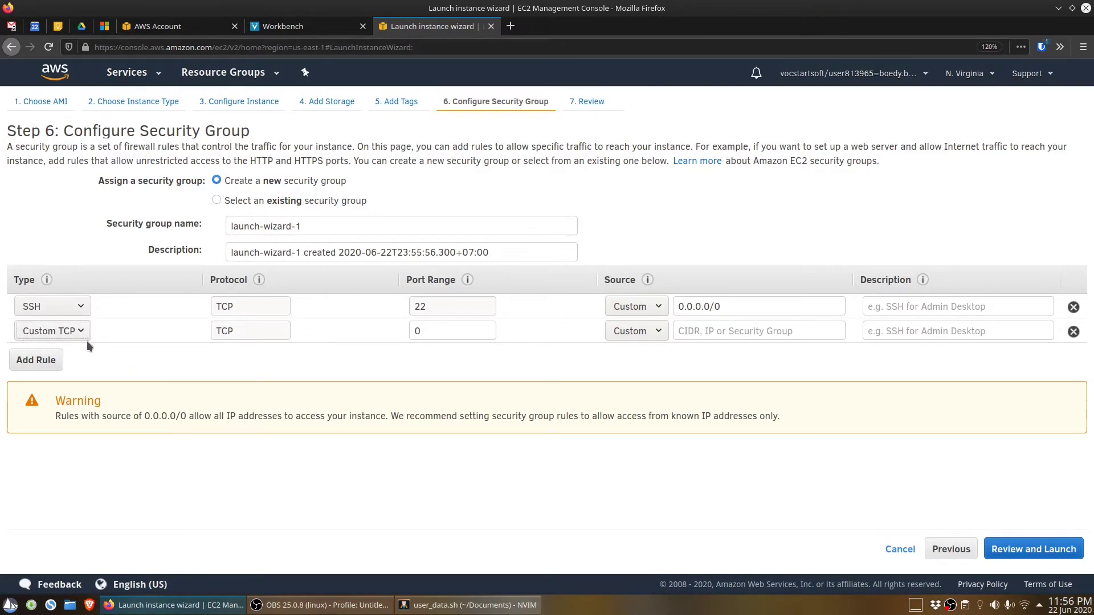
left_click(79, 332)
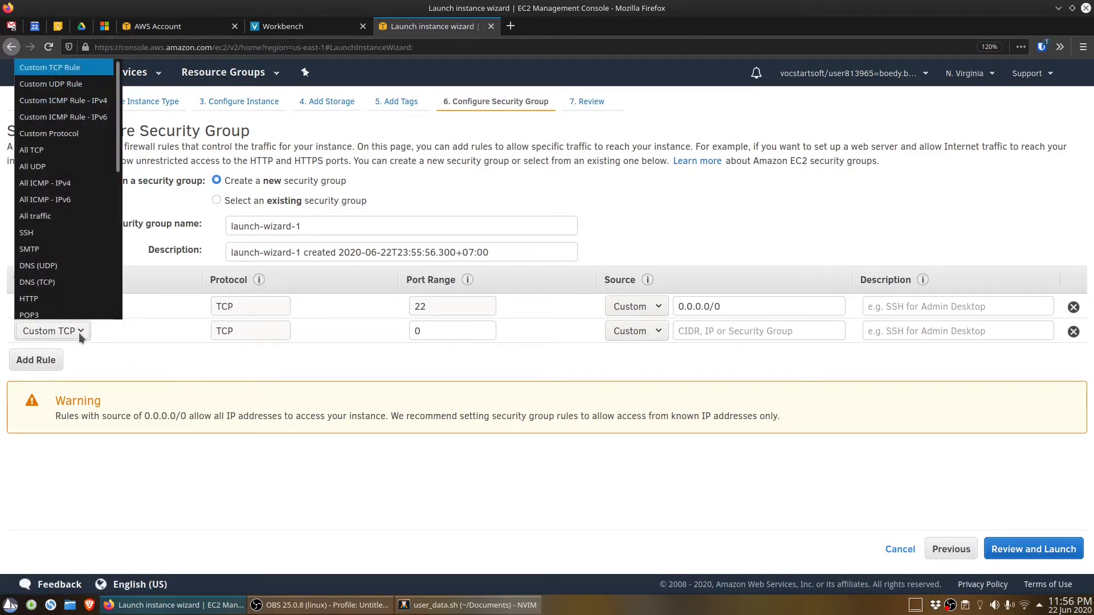
left_click(61, 294)
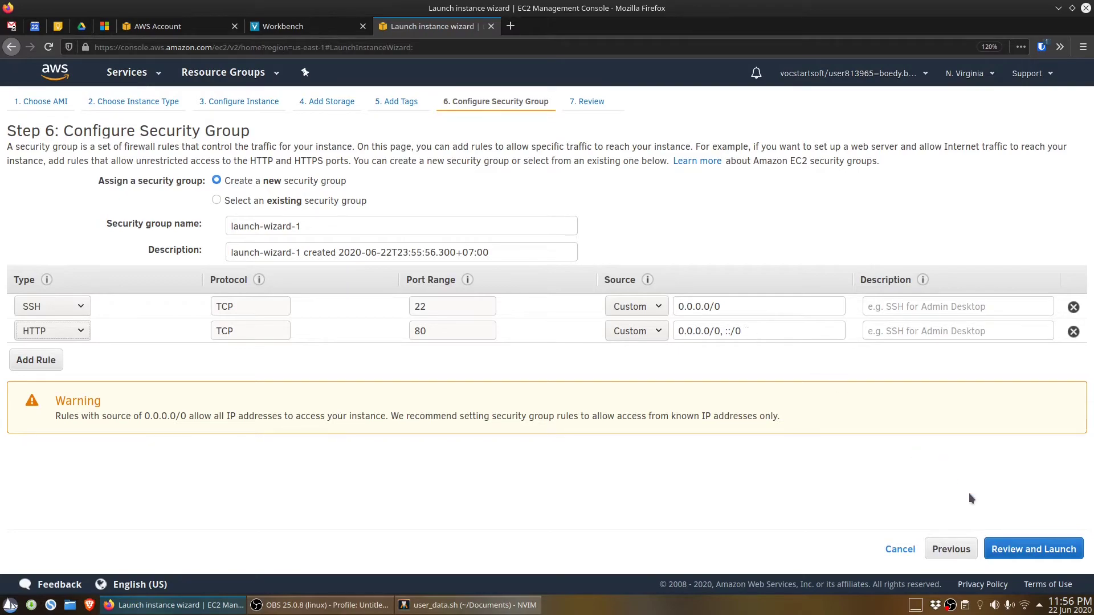
Step: Review the launch details and launch the instance with the existing key pair indonesi_belajar, acknowledging access to its private key file
left_click(1050, 550)
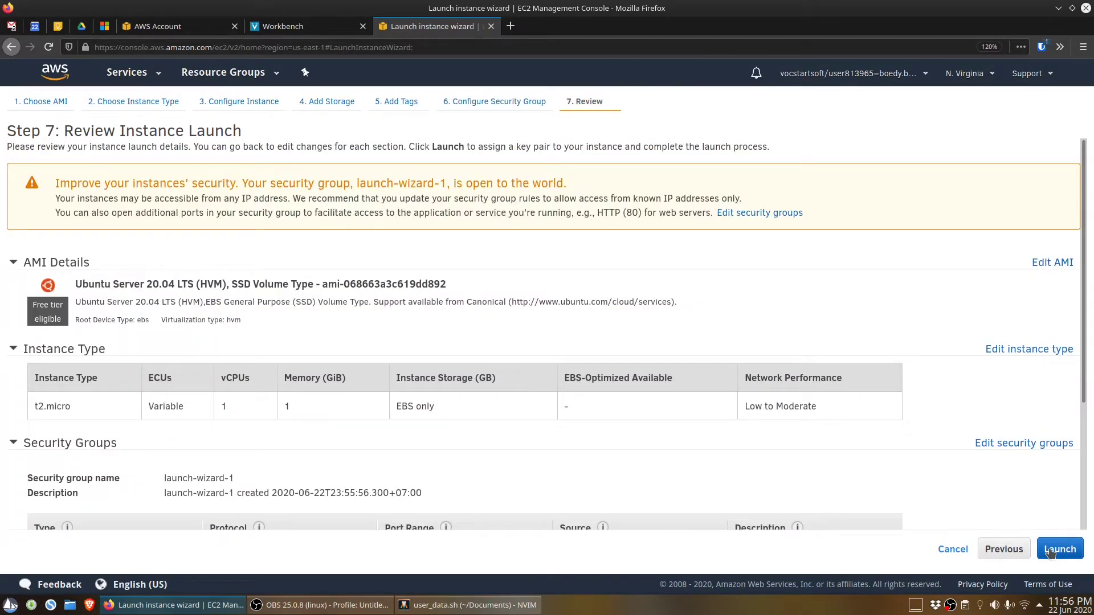
scroll(689, 391, "down", 3)
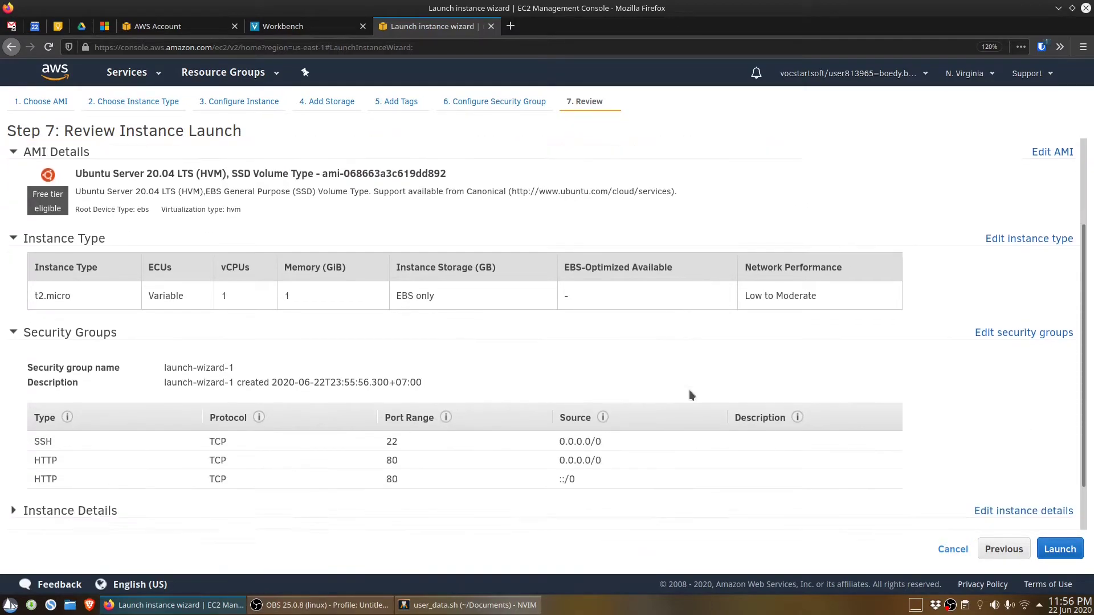
scroll(689, 395, "down", 2)
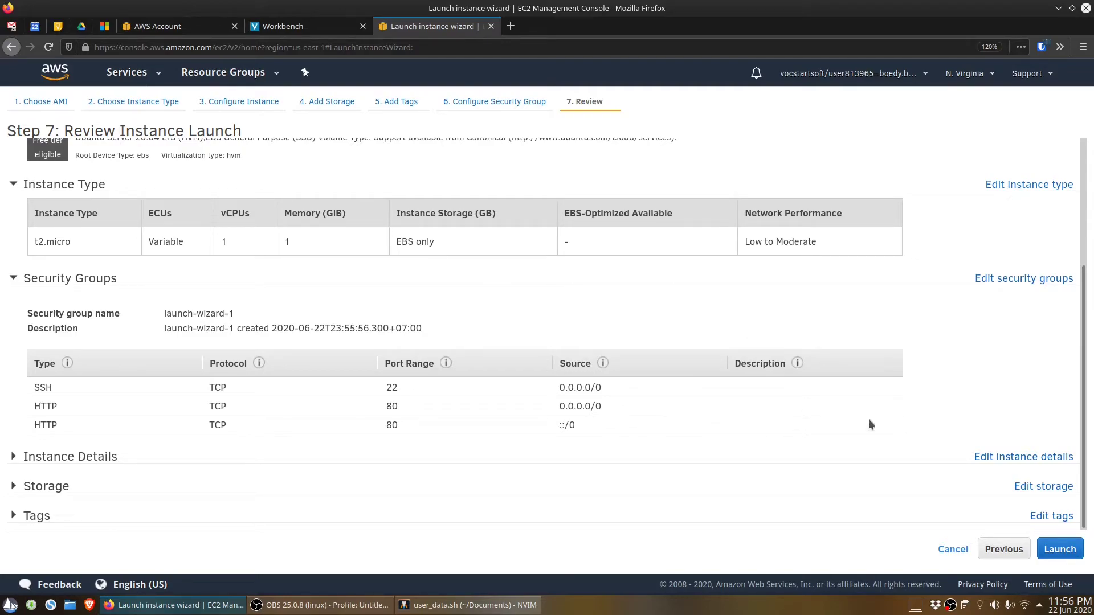
left_click(1067, 557)
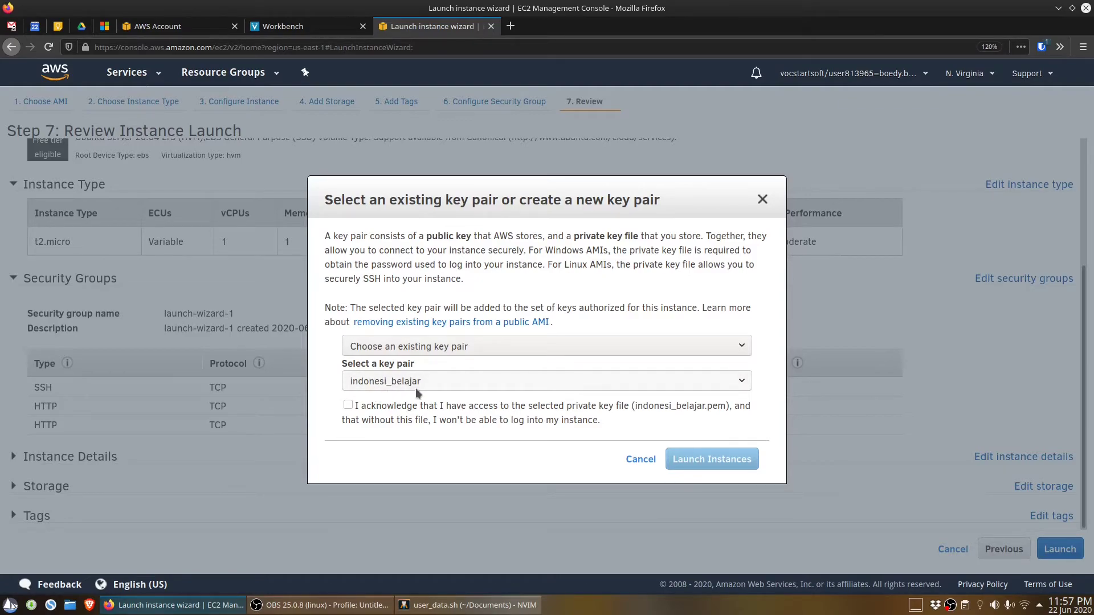
left_click(347, 406)
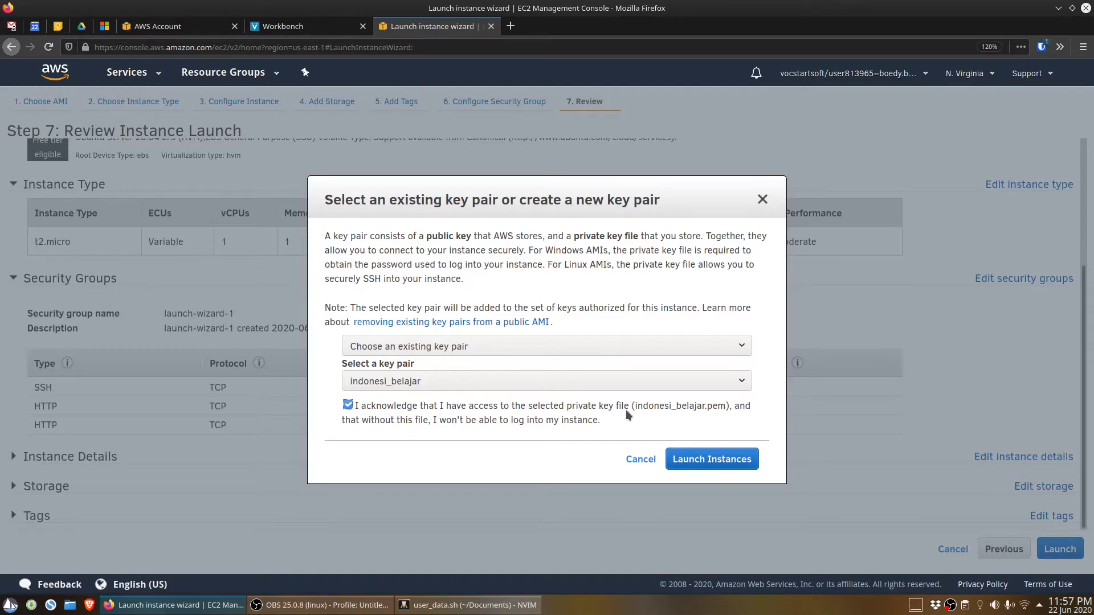
left_click(702, 465)
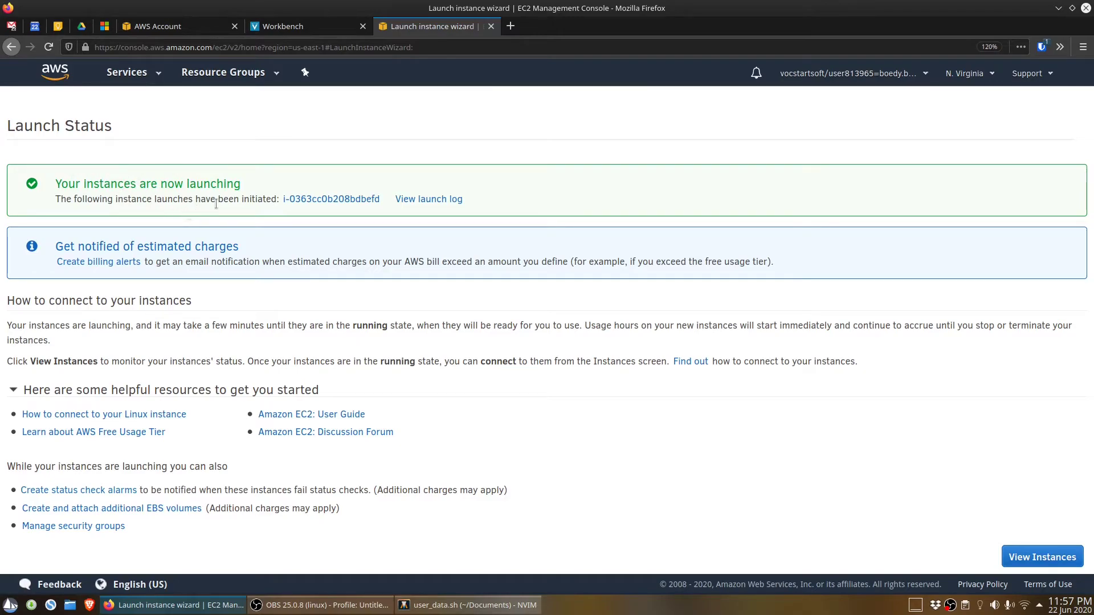
Step: Open the list of instances and name the newly launched, unnamed instance webserver2
left_click(1034, 556)
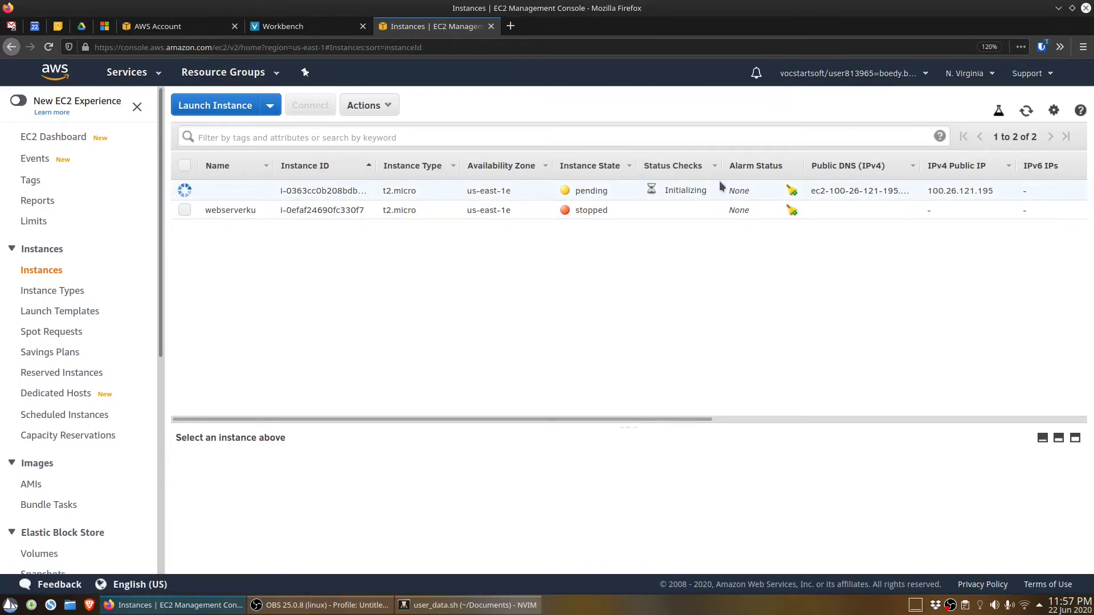
left_click(259, 191)
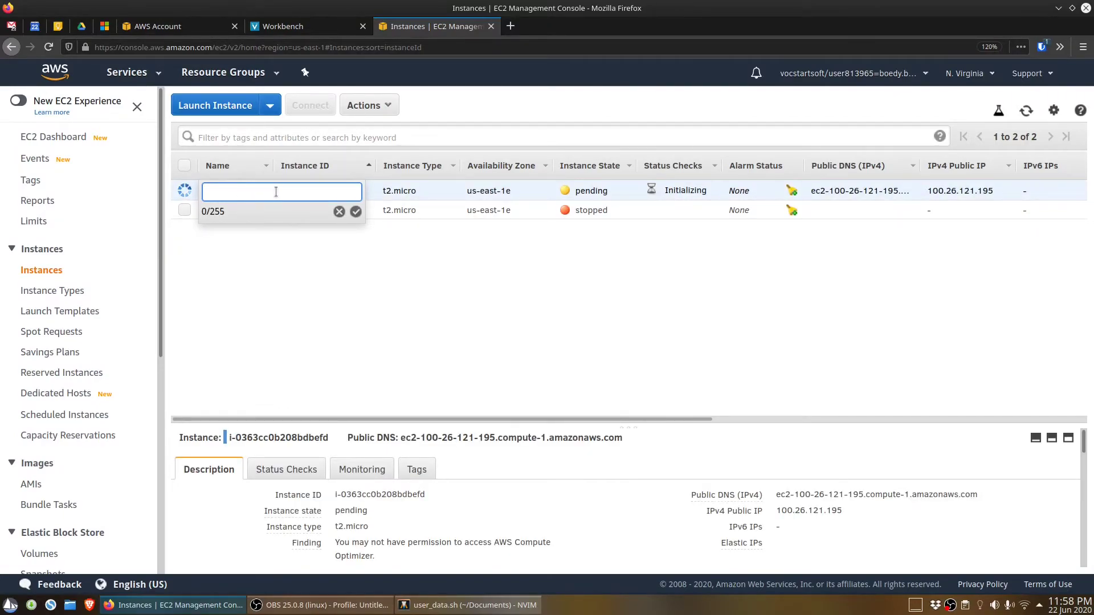
type("webser")
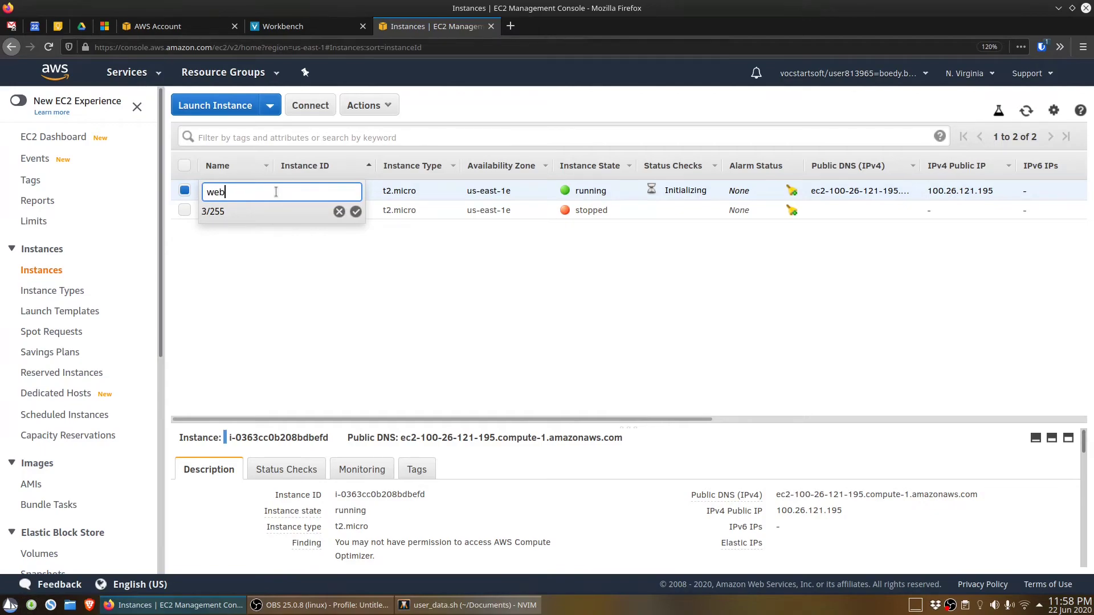
type("2")
left_click(356, 212)
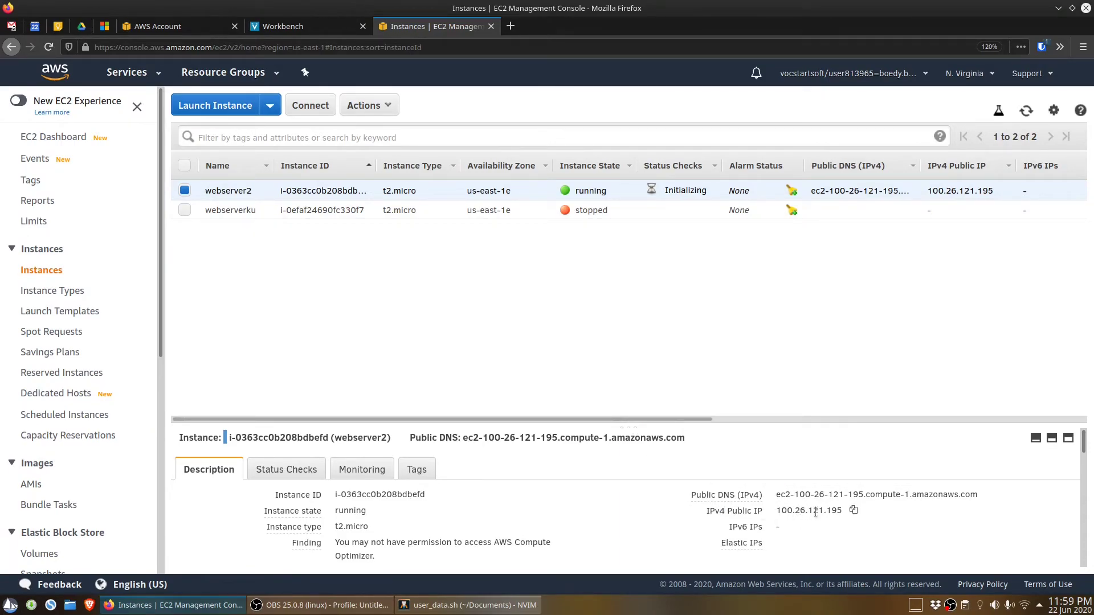
Step: Check the web page served at webserver2's IPv4 public IP in a separate browser tab, then close that tab
left_click(854, 511)
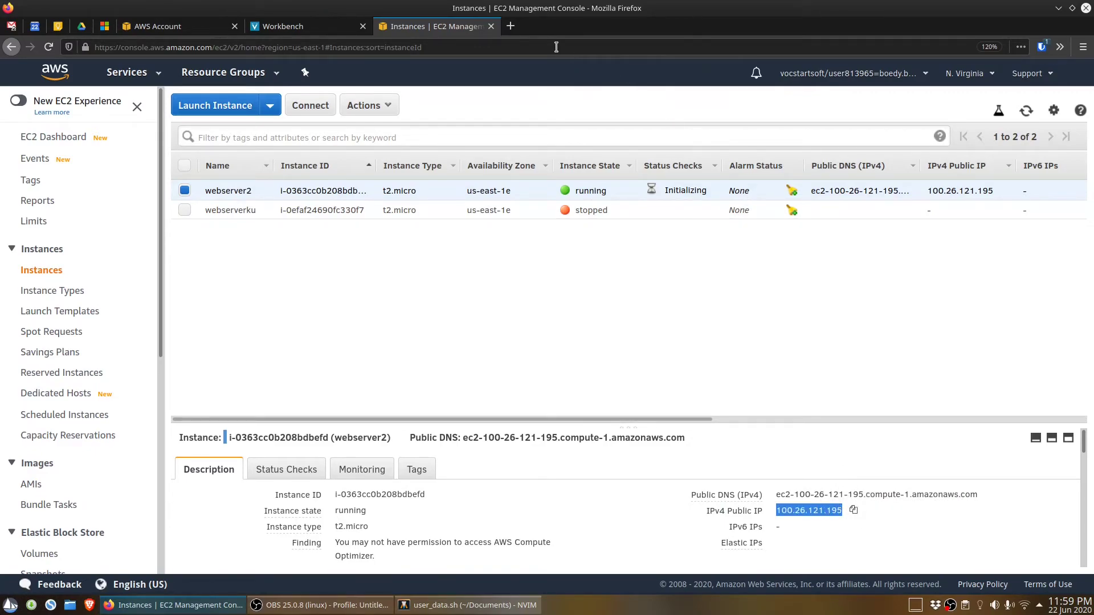
left_click(512, 29)
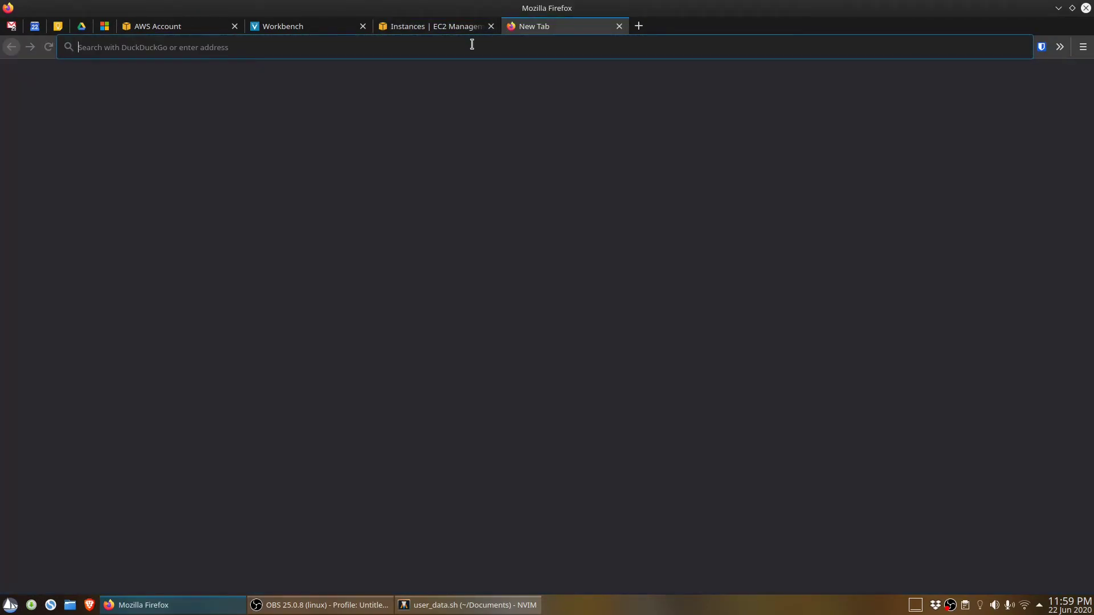
key("ctrl+v")
key("Return")
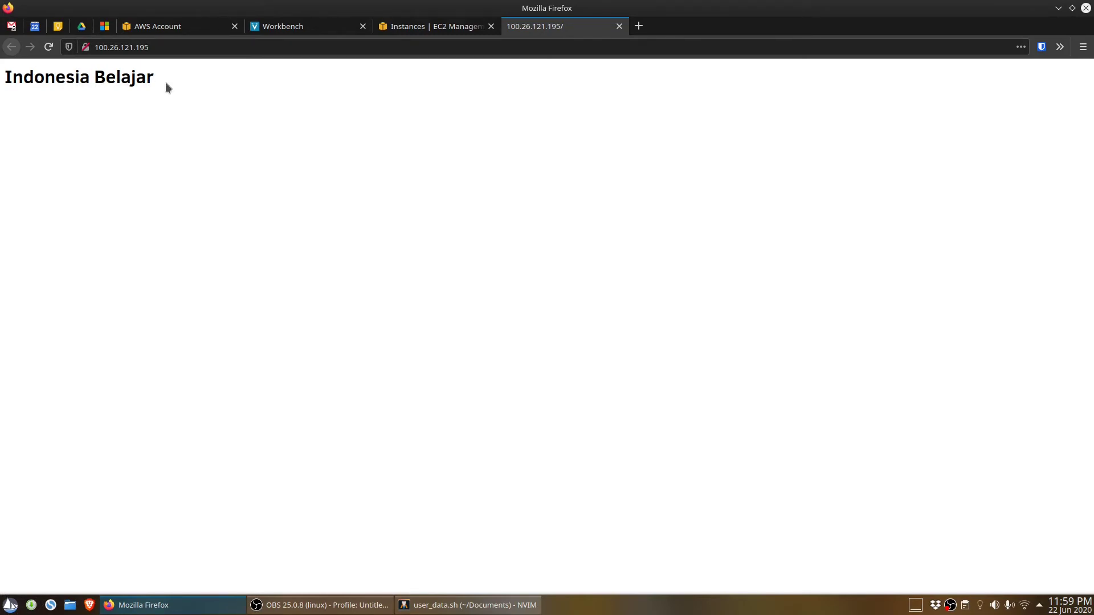
left_click(448, 27)
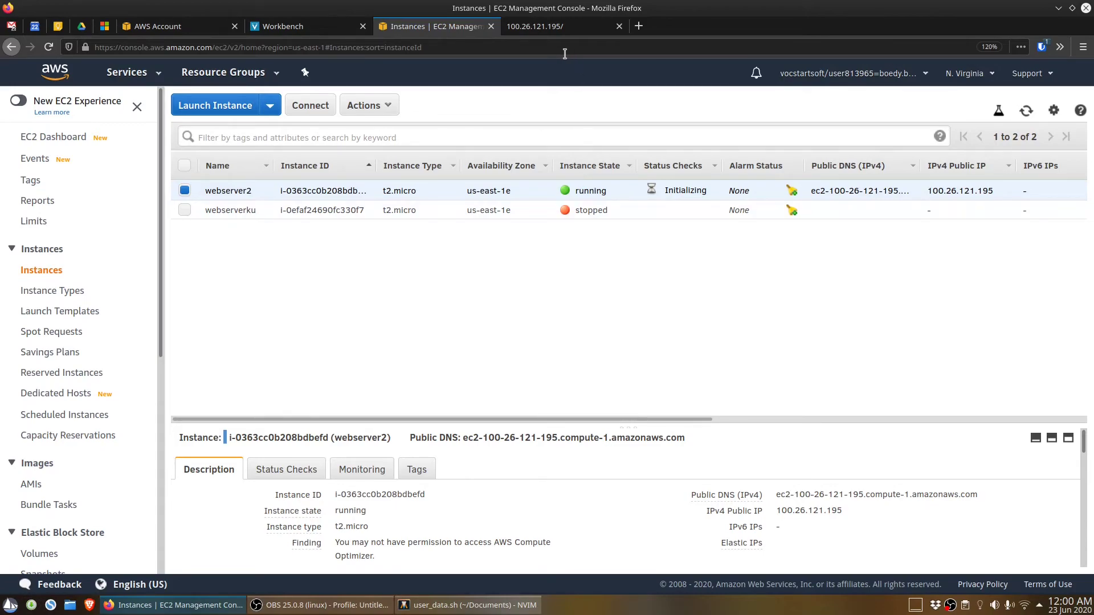
left_click(619, 26)
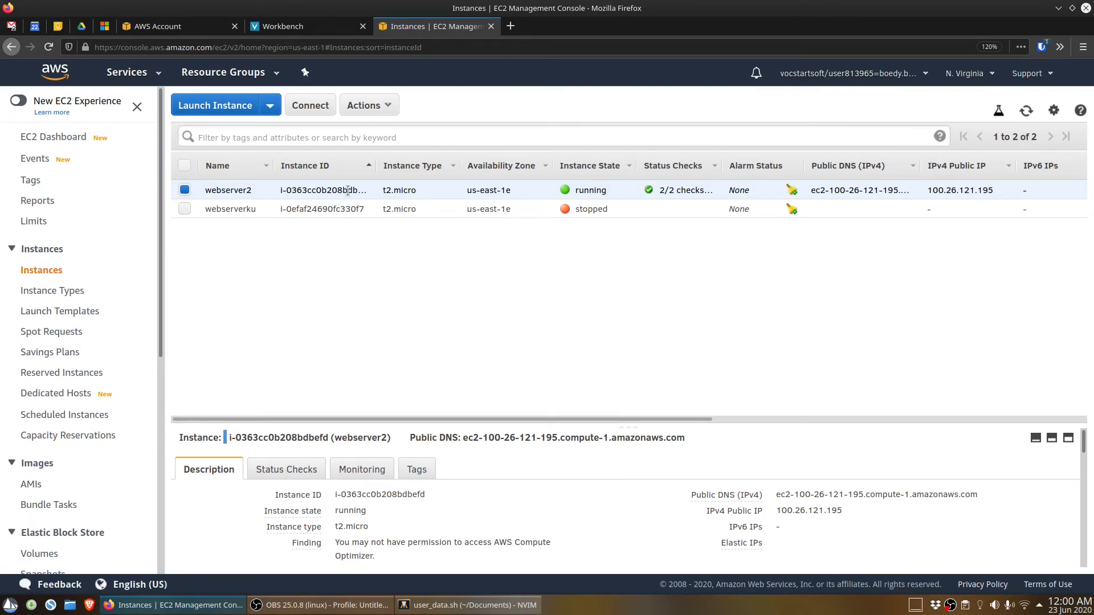
Step: Stop the webserver2 instance and confirm the stop request
right_click(324, 190)
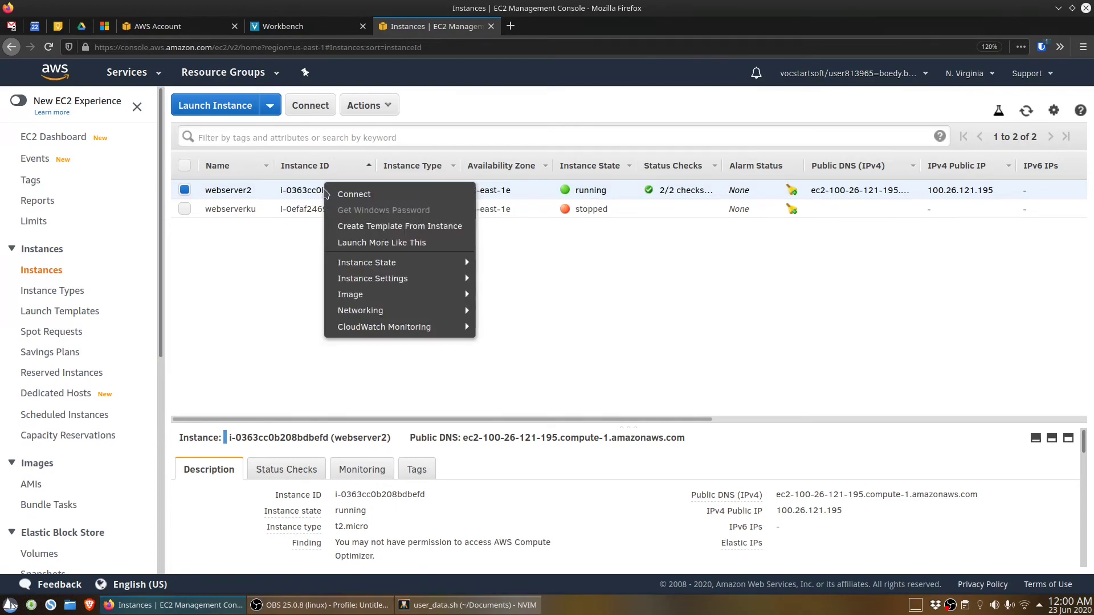
mouse_move(389, 263)
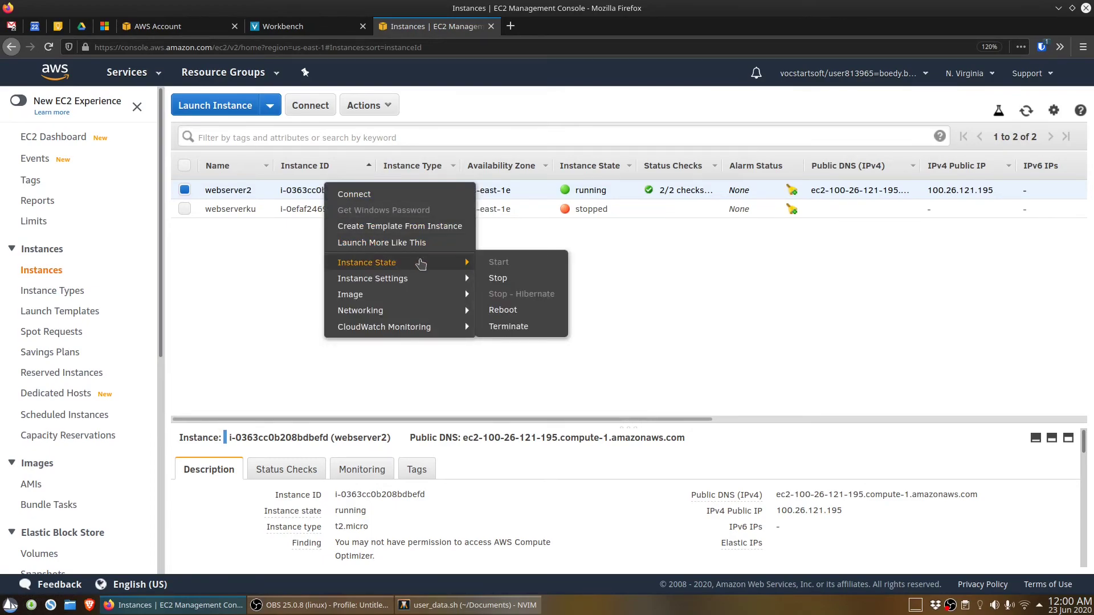
left_click(513, 281)
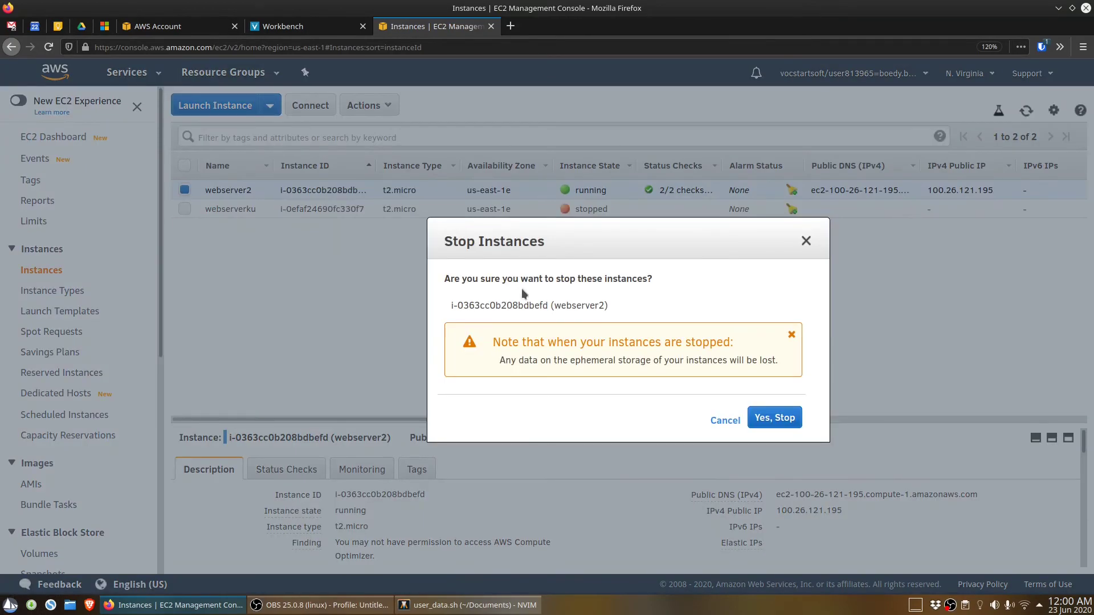
left_click(781, 425)
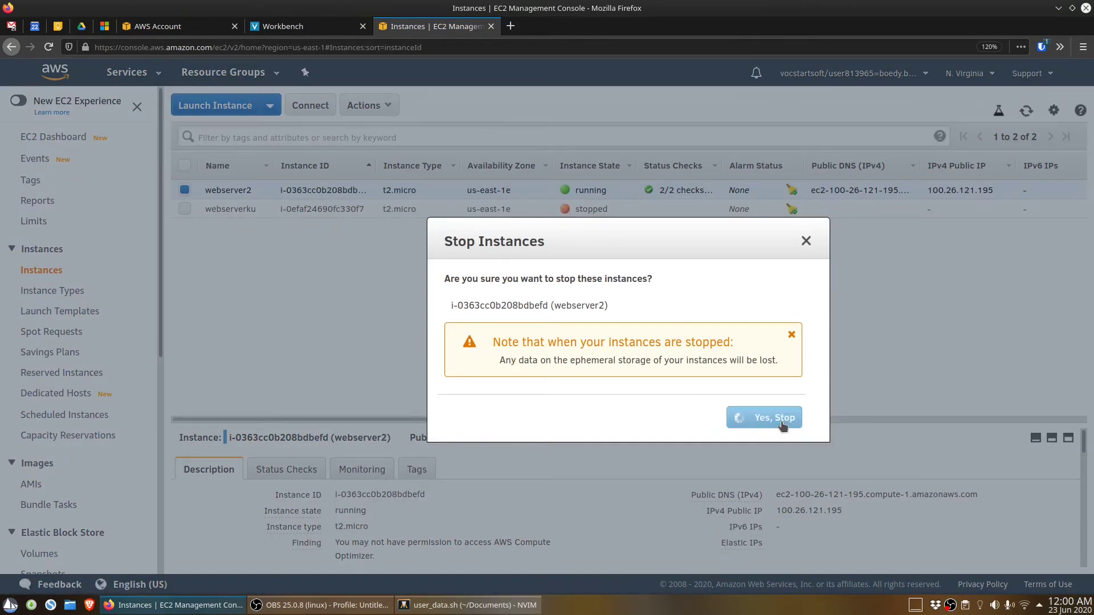